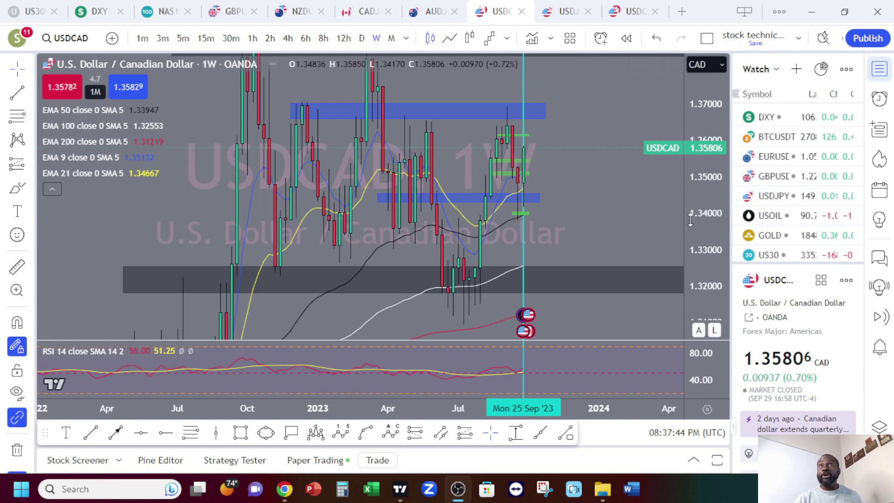
Step: Compress the weekly USDCAD price axis so roughly 1.30 to 1.38 is visible
{"action": "left_click_drag", "start_coordinate": [690, 219], "coordinate": [698, 228]}
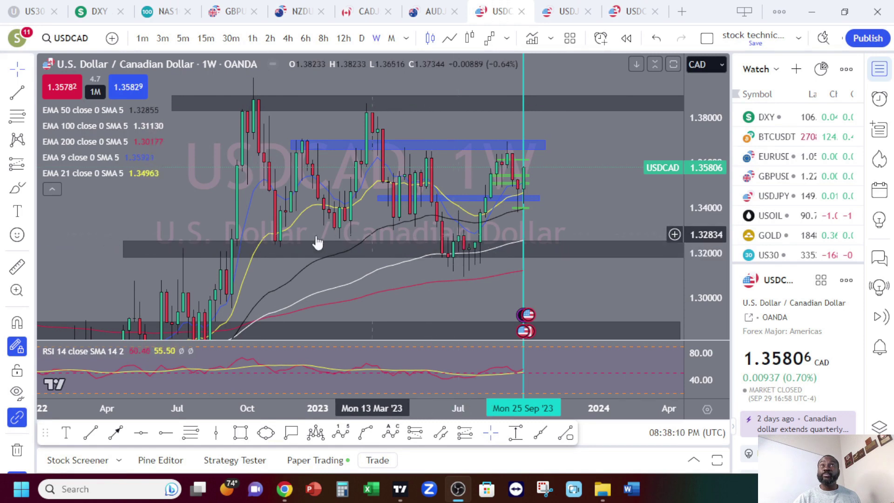
Step: Draw an Elliott five-wave count from the October 2022 high down to the mid-2023 low
{"action": "left_click", "coordinate": [341, 434]}
{"action": "left_click", "coordinate": [246, 104]}
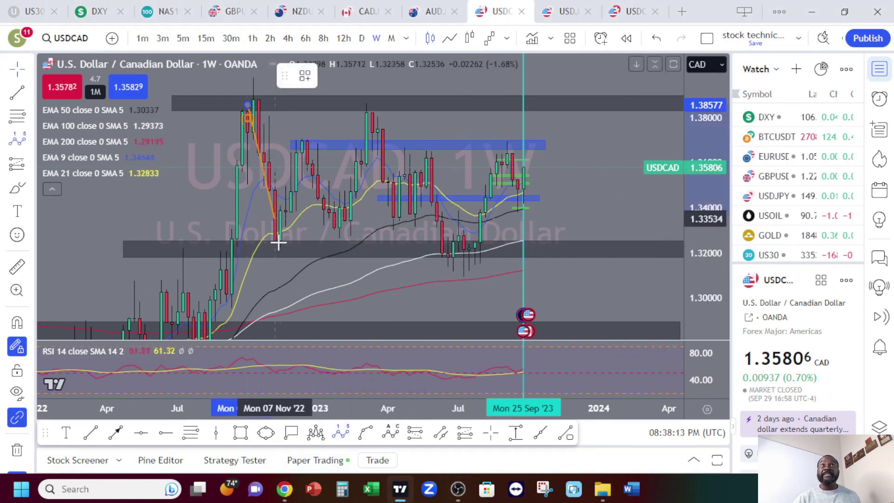
{"action": "left_click", "coordinate": [302, 144]}
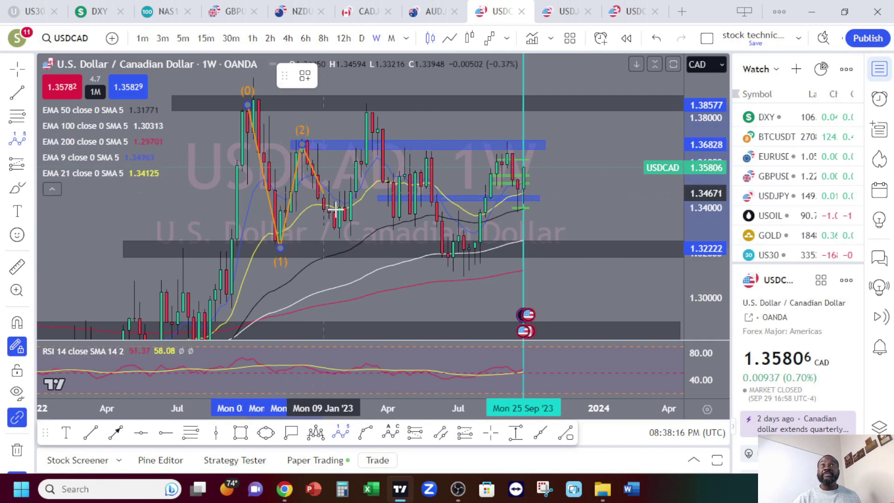
{"action": "left_click", "coordinate": [348, 226]}
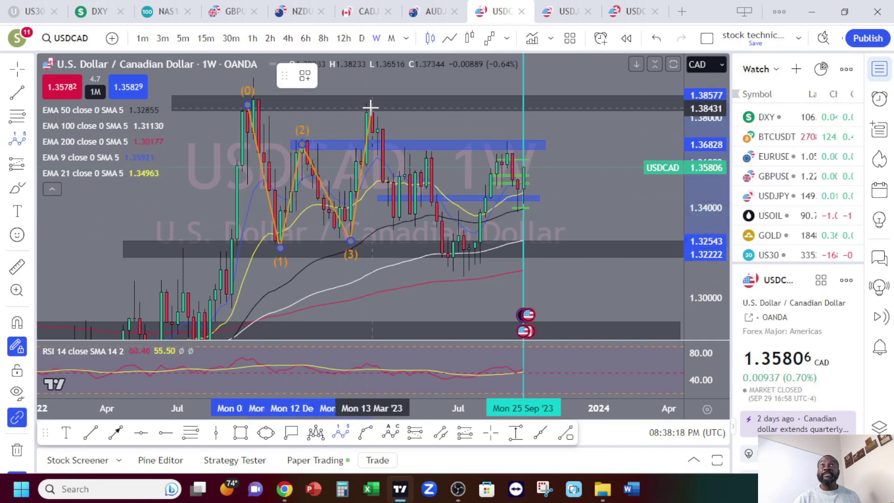
{"action": "left_click", "coordinate": [371, 107]}
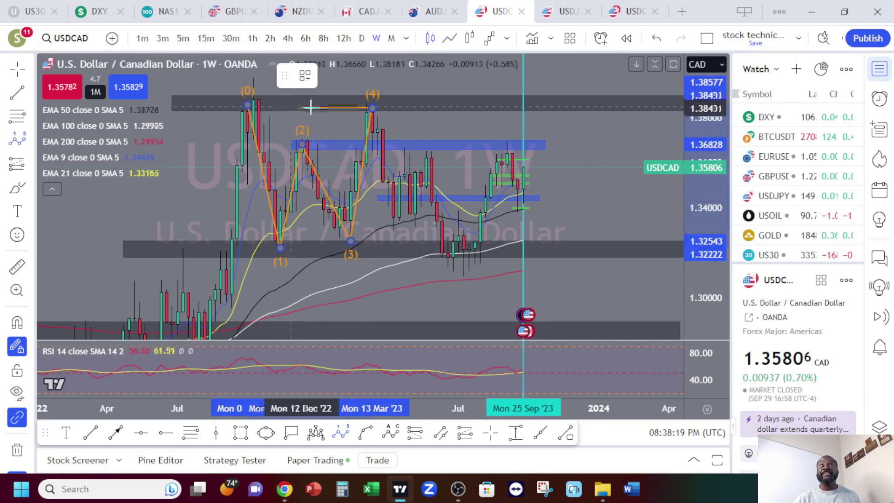
{"action": "left_click", "coordinate": [455, 255]}
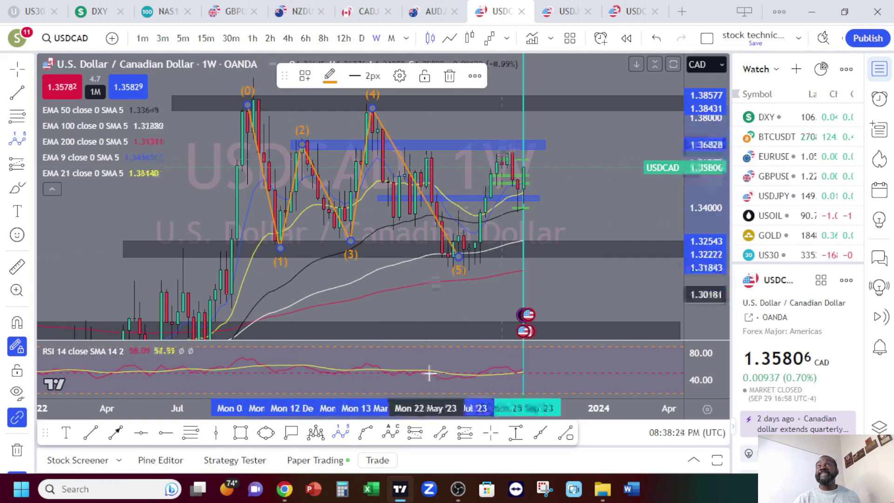
Step: Start a second count from the 2023 low, projecting waves near 1.3866 and 1.32309, then switch to the daily chart
{"action": "left_click", "coordinate": [341, 433]}
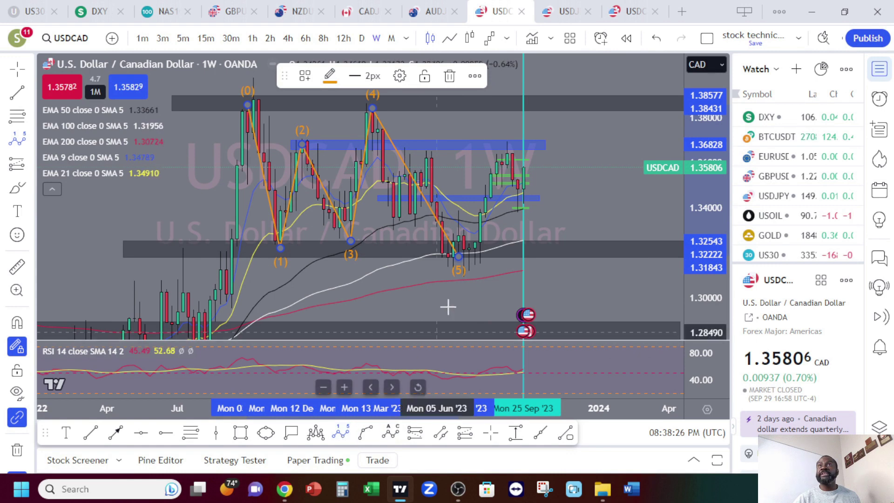
{"action": "left_click", "coordinate": [468, 247]}
{"action": "left_click", "coordinate": [507, 145]}
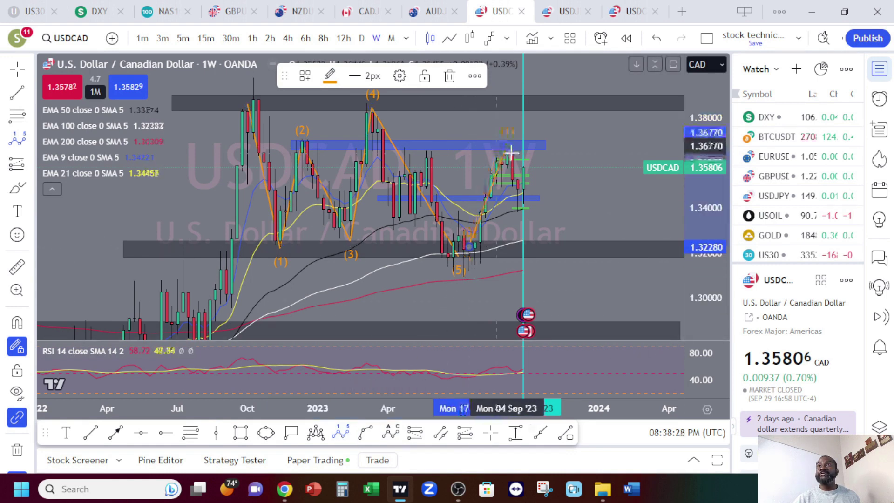
{"action": "left_click", "coordinate": [524, 193]}
{"action": "left_click", "coordinate": [556, 103]}
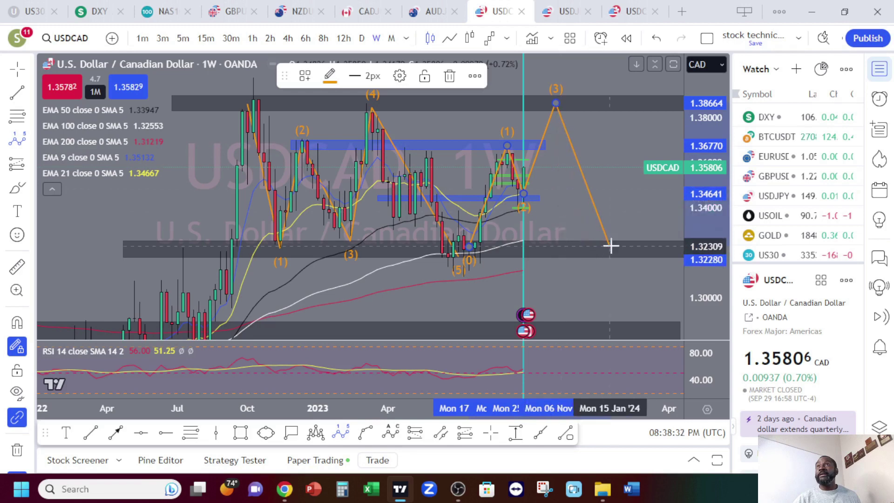
{"action": "left_click", "coordinate": [616, 228]}
{"action": "type", "text": "1D"}
{"action": "key", "text": "Return"}
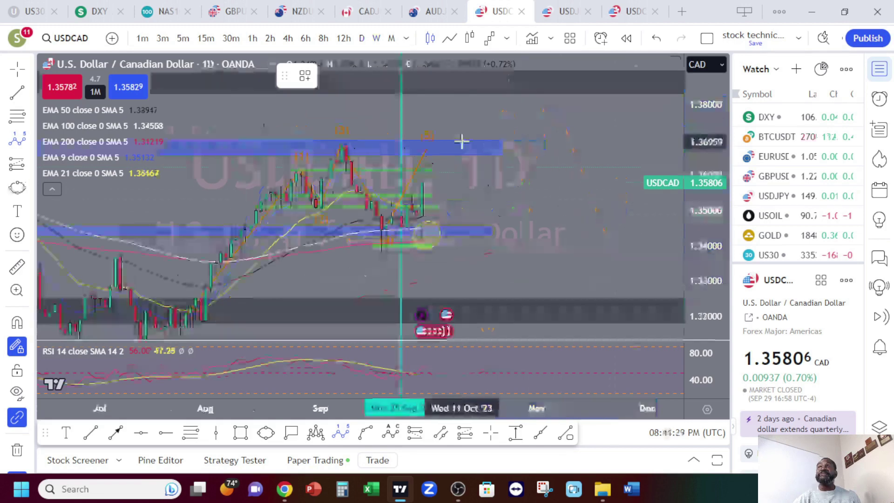
Step: Finish the second count and project a new five-wave path peaking near 1.3869 ahead of current price
{"action": "left_click", "coordinate": [427, 149]}
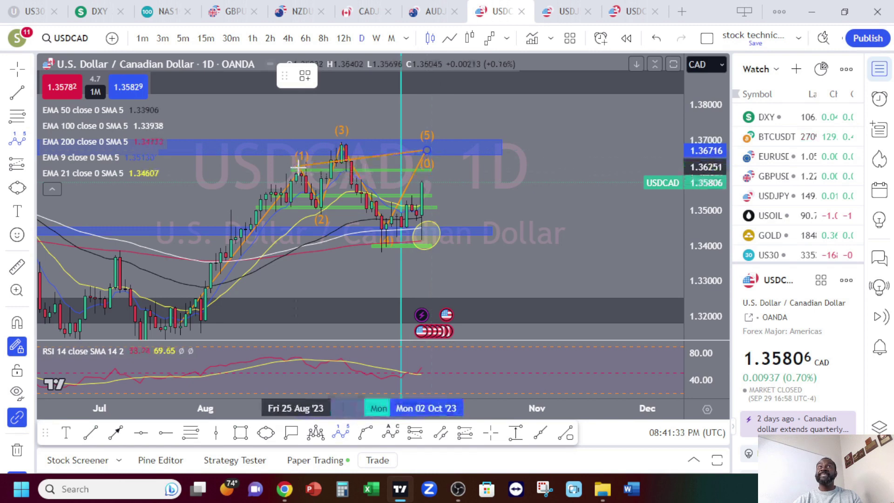
{"action": "left_click", "coordinate": [438, 171]}
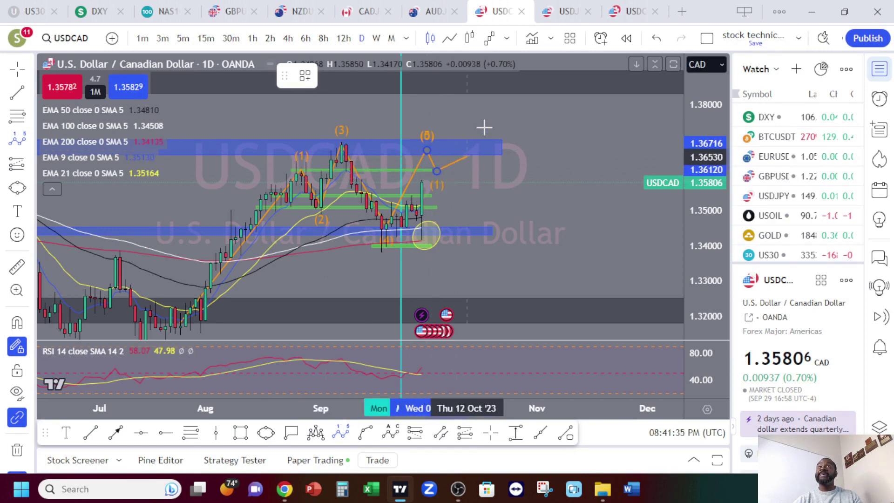
{"action": "left_click", "coordinate": [498, 81]}
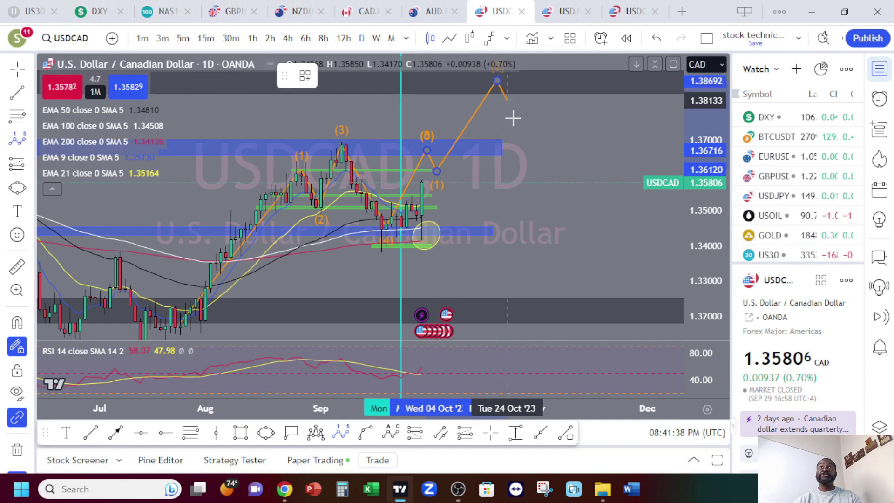
{"action": "left_click", "coordinate": [516, 143]}
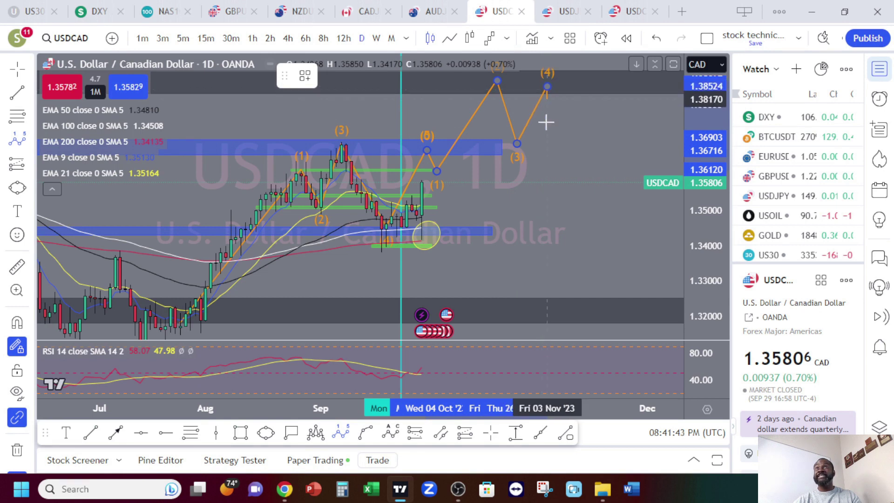
{"action": "left_click", "coordinate": [547, 87]}
{"action": "left_click", "coordinate": [588, 185]}
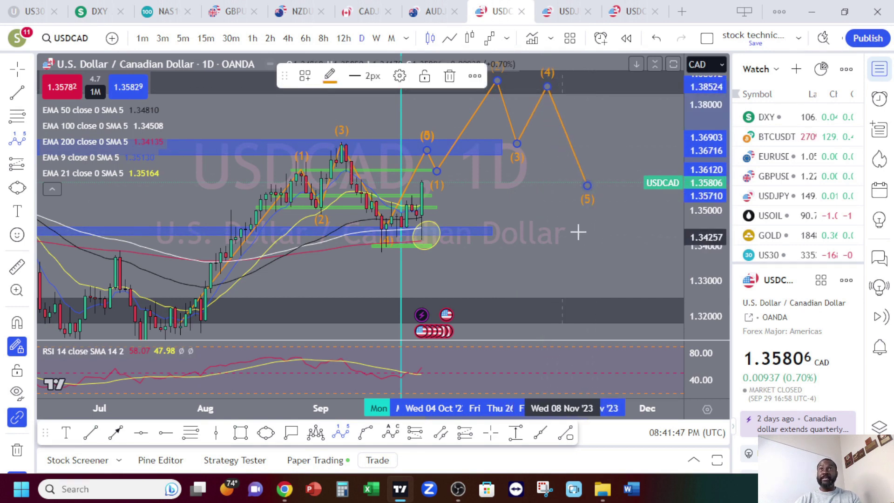
{"action": "left_click_drag", "start_coordinate": [692, 198], "coordinate": [692, 219]}
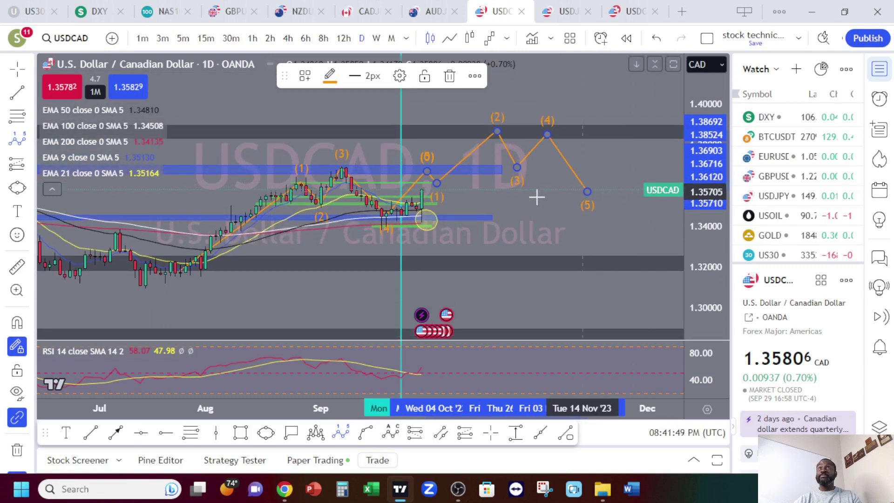
{"action": "left_click_drag", "start_coordinate": [516, 166], "coordinate": [524, 114]}
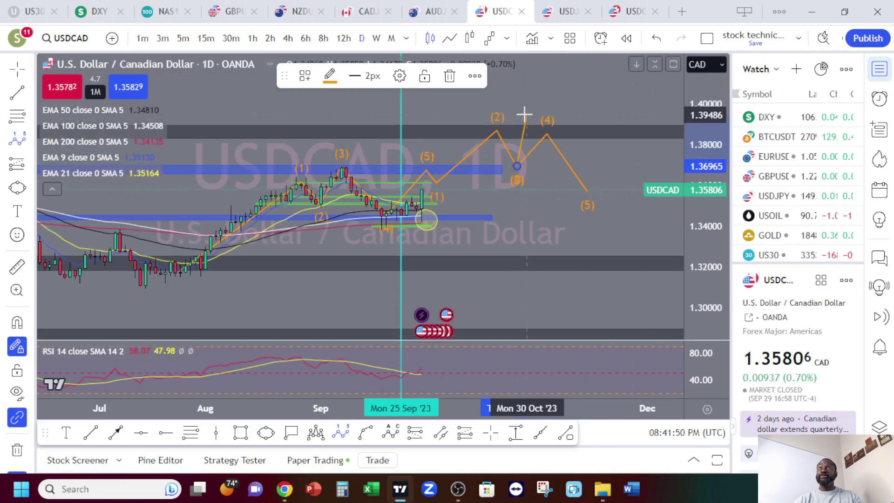
Step: Adjust projected wave (4) near 1.385 and push wave (5) down to about 1.33
{"action": "left_click", "coordinate": [521, 144]}
{"action": "left_click_drag", "start_coordinate": [547, 134], "coordinate": [561, 88]}
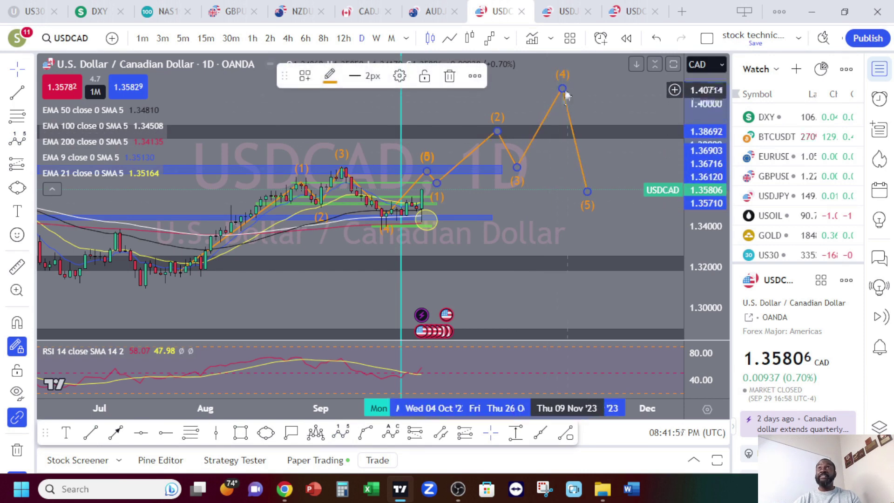
{"action": "left_click_drag", "start_coordinate": [565, 90], "coordinate": [556, 131]}
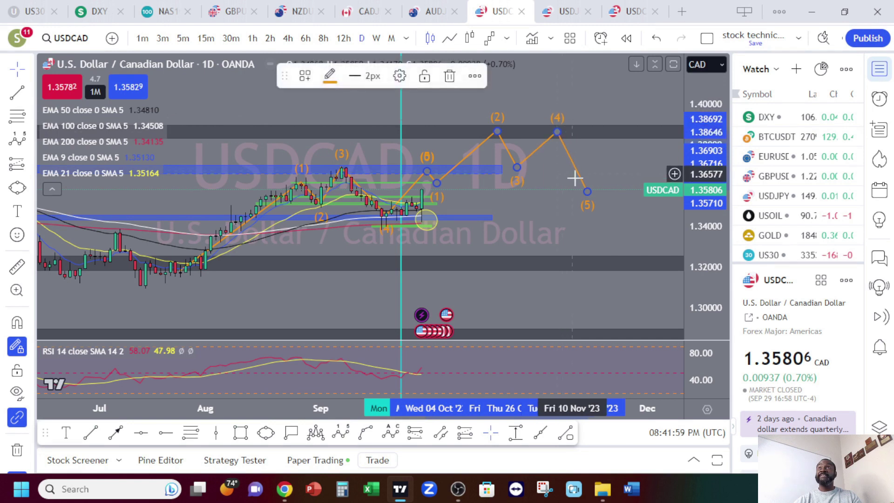
{"action": "left_click_drag", "start_coordinate": [586, 191], "coordinate": [576, 244]}
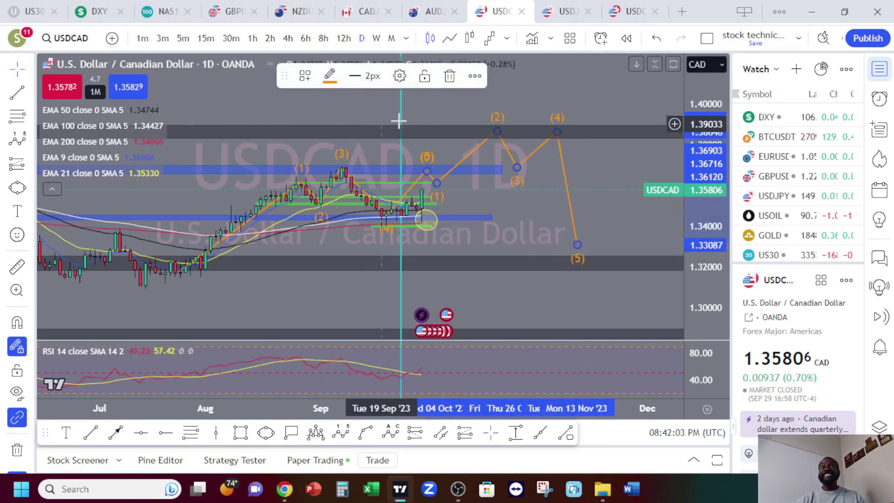
{"action": "left_click_drag", "start_coordinate": [700, 226], "coordinate": [701, 217]}
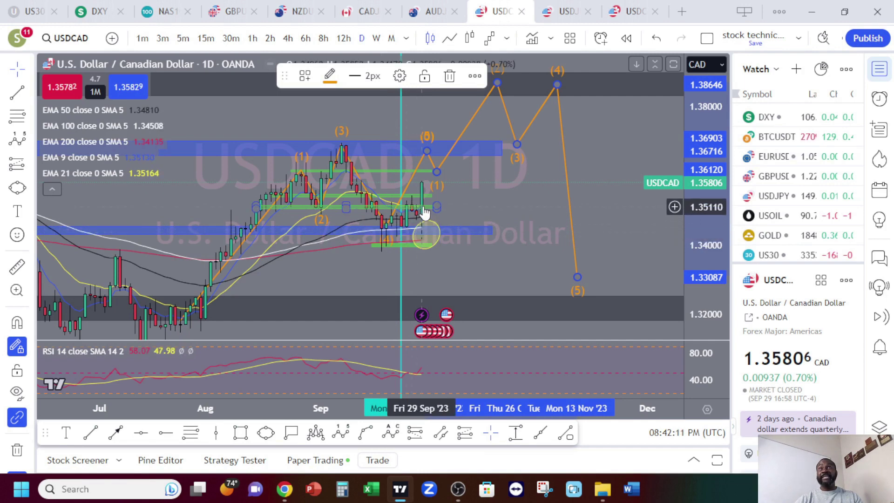
{"action": "left_click", "coordinate": [419, 171]}
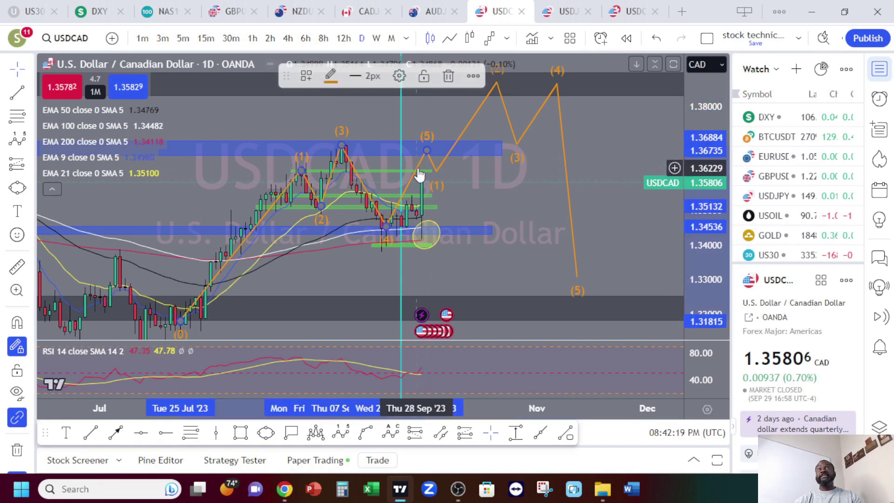
Step: Delete the earlier wave count and anchor the projection's (0) on the latest candle
{"action": "left_click", "coordinate": [449, 76]}
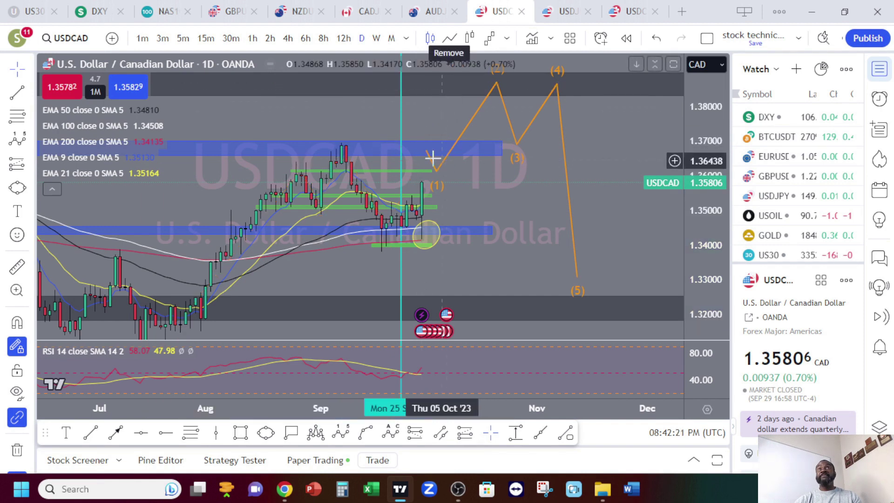
{"action": "mouse_move", "coordinate": [427, 152]}
{"action": "left_mouse_down"}
{"action": "mouse_move", "coordinate": [421, 183]}
{"action": "mouse_move", "coordinate": [435, 168]}
{"action": "mouse_move", "coordinate": [426, 150]}
{"action": "left_mouse_up"}
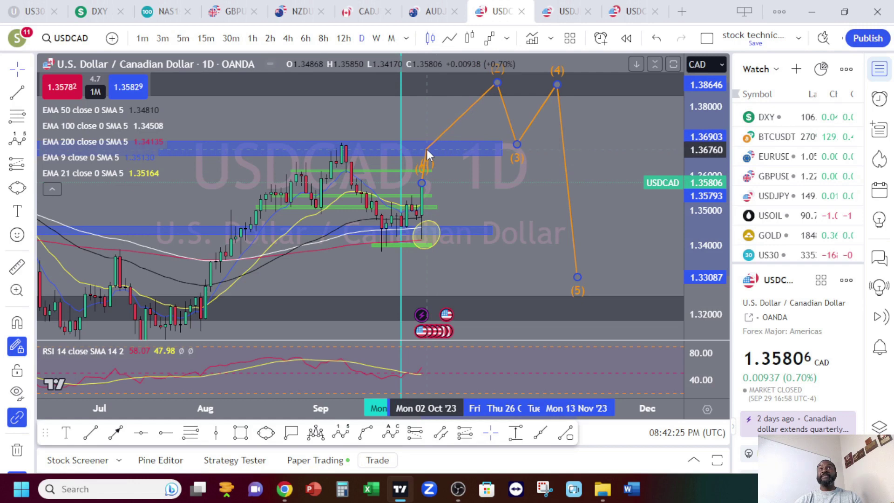
{"action": "left_click", "coordinate": [427, 147]}
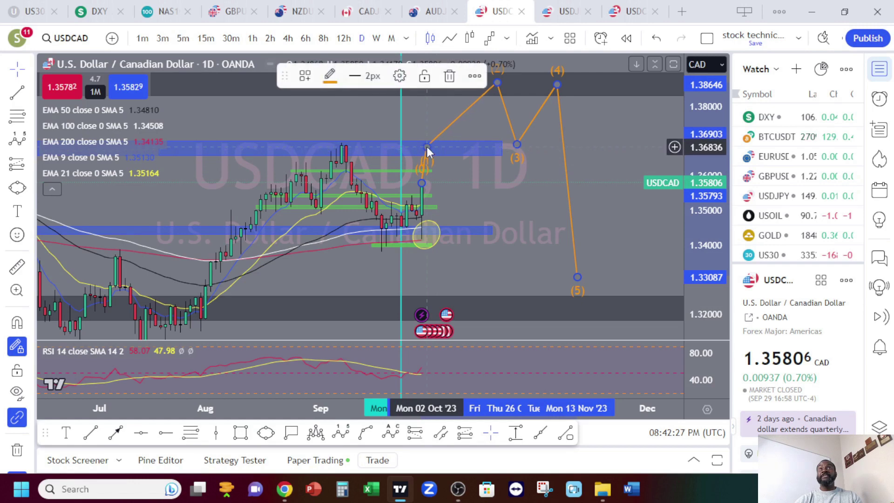
Step: Reshape the projected waves so (5) climbs to about 1.3868, then switch to the 4-hour chart
{"action": "left_click_drag", "start_coordinate": [498, 82], "coordinate": [460, 171]}
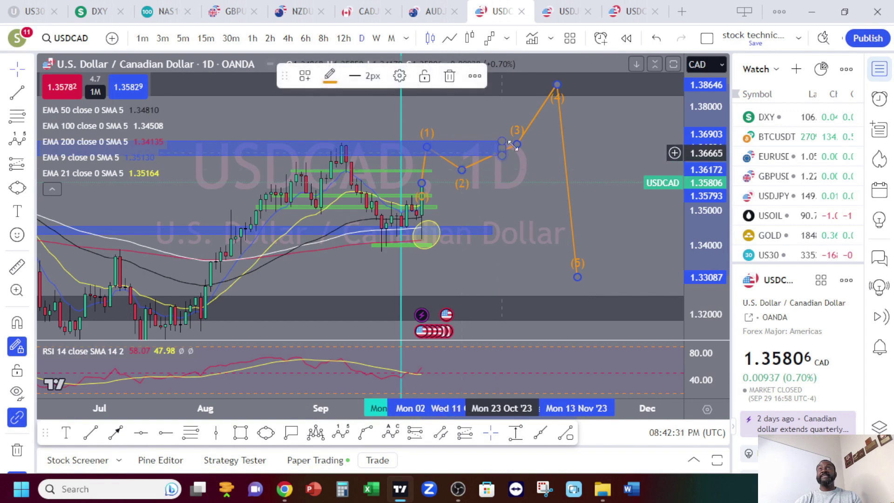
{"action": "mouse_move", "coordinate": [516, 144]}
{"action": "left_mouse_down"}
{"action": "mouse_move", "coordinate": [479, 70]}
{"action": "mouse_move", "coordinate": [477, 82]}
{"action": "left_mouse_up"}
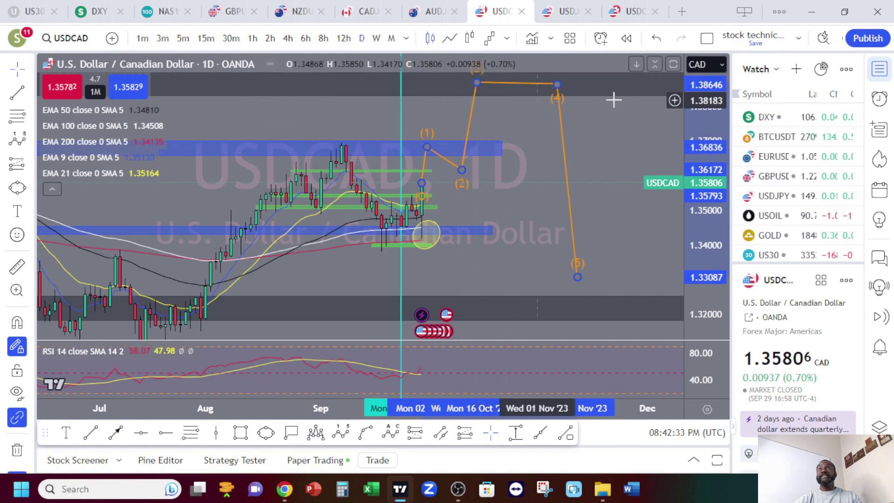
{"action": "left_click_drag", "start_coordinate": [556, 85], "coordinate": [498, 144]}
{"action": "left_click_drag", "start_coordinate": [578, 276], "coordinate": [554, 84]}
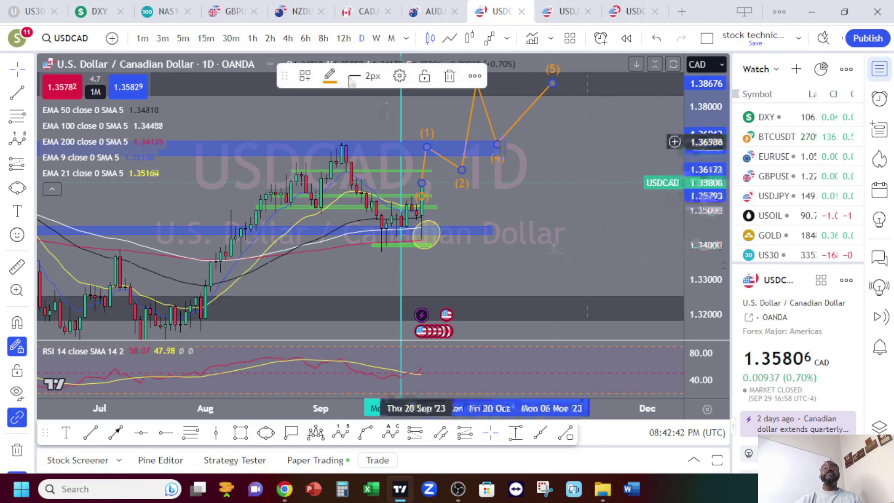
{"action": "left_click", "coordinate": [287, 38]}
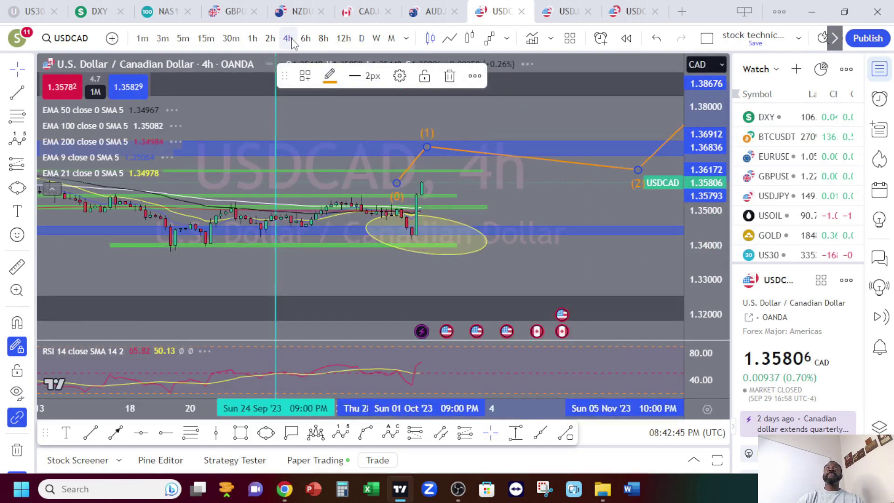
Step: Delete the projected wave drawing from the 4-hour USDCAD chart
{"action": "left_click_drag", "start_coordinate": [684, 212], "coordinate": [701, 198]}
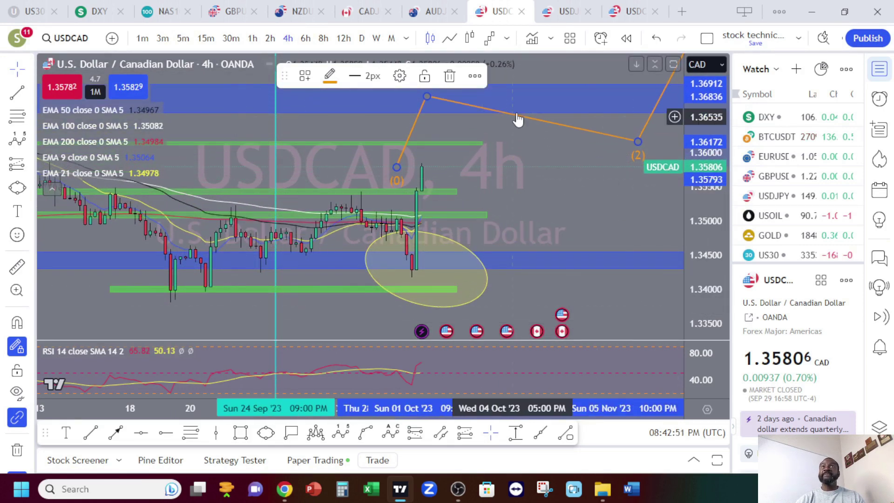
{"action": "left_click", "coordinate": [450, 76]}
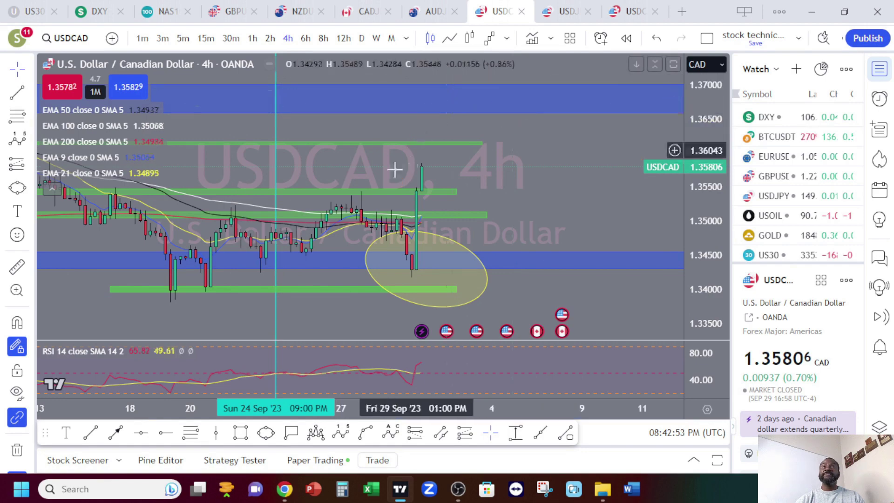
{"action": "left_click_drag", "start_coordinate": [231, 300], "coordinate": [421, 308]}
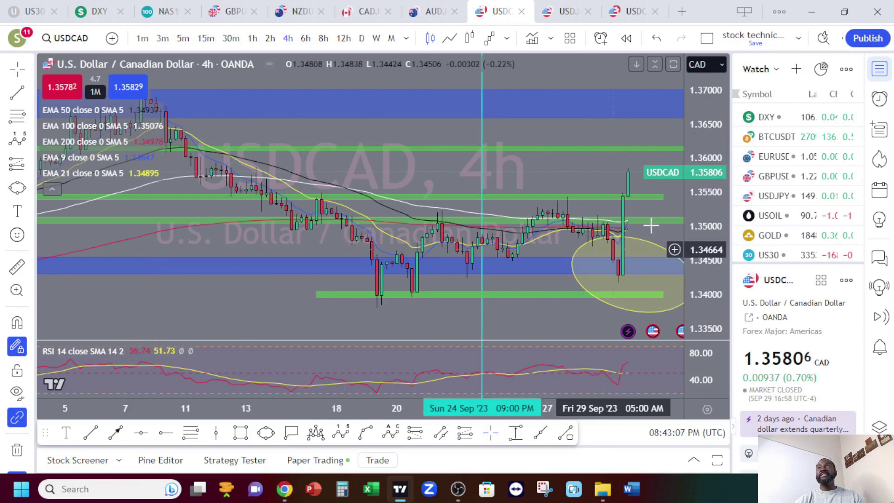
Step: Delete the yellow ellipse around the recent low and frame the September swings
{"action": "left_click_drag", "start_coordinate": [688, 175], "coordinate": [692, 167]}
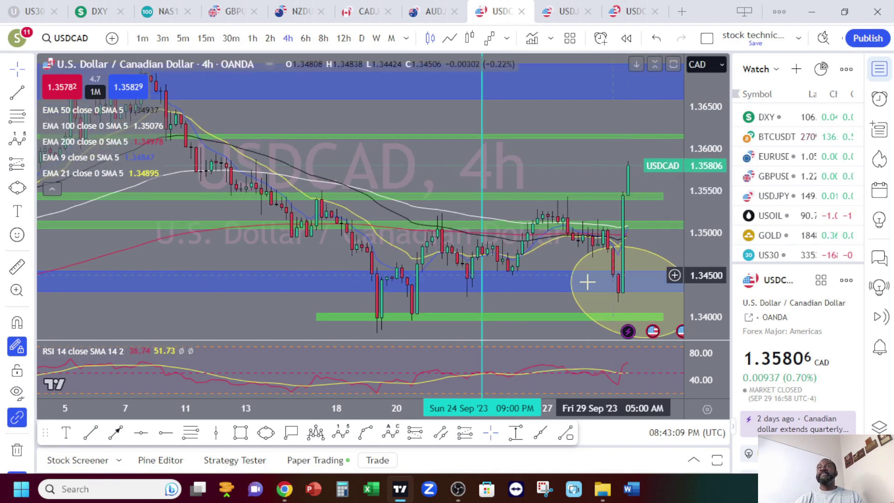
{"action": "left_click", "coordinate": [575, 295]}
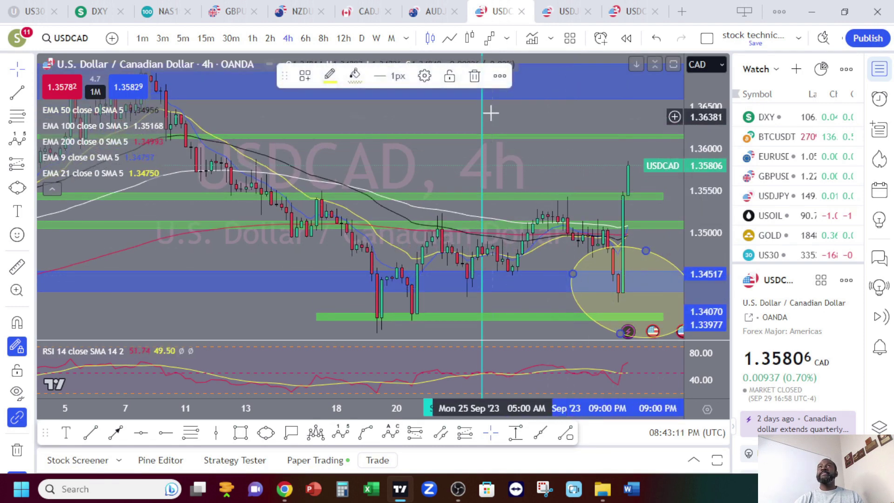
{"action": "left_click", "coordinate": [473, 76]}
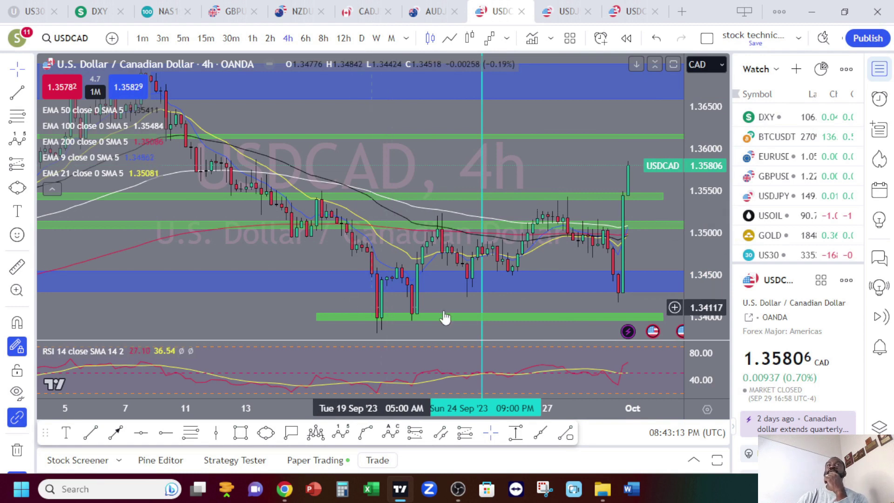
{"action": "left_click_drag", "start_coordinate": [548, 296], "coordinate": [509, 289]}
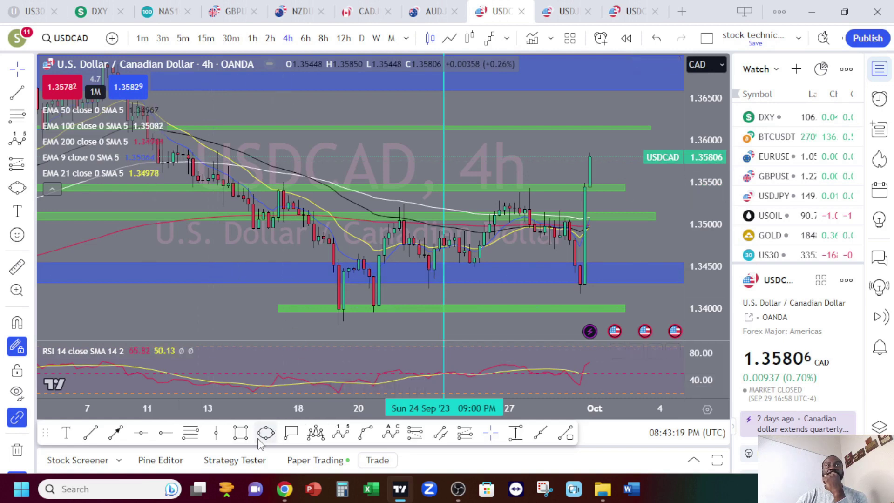
{"action": "left_click", "coordinate": [338, 437]}
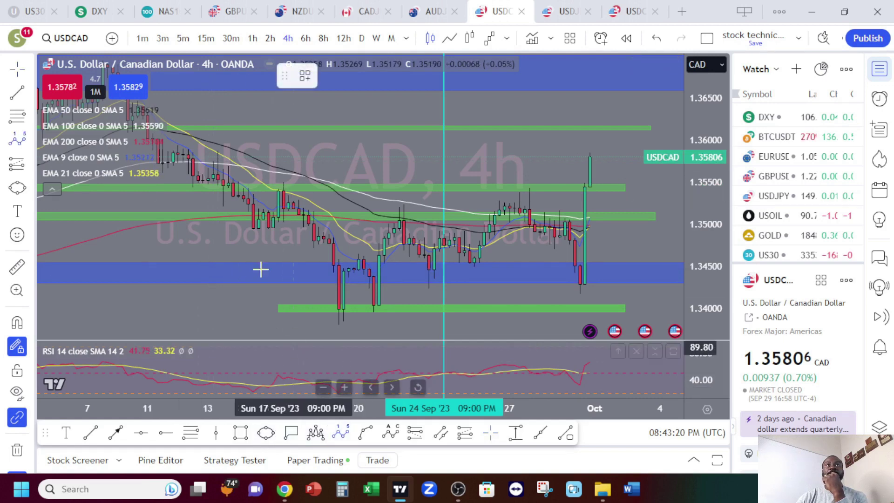
Step: Label the five-wave decline from the mid-September high to the Sep 21 low on support
{"action": "left_click", "coordinate": [182, 154]}
{"action": "left_click", "coordinate": [268, 225]}
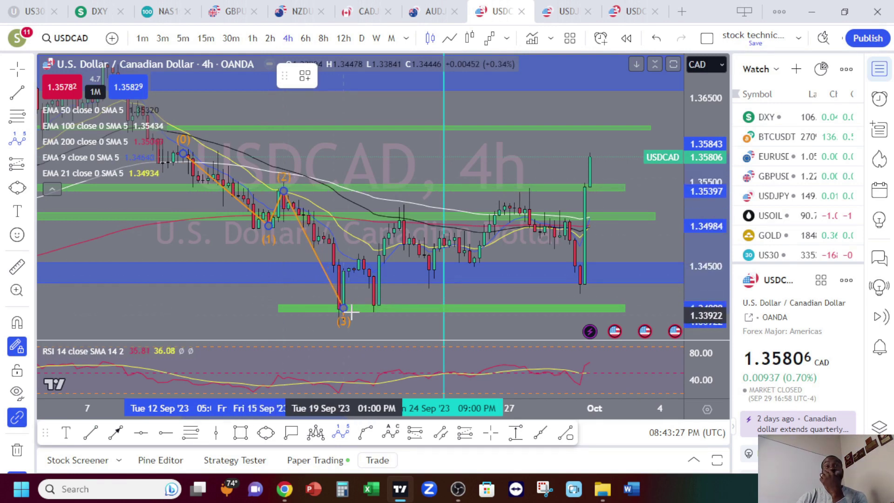
{"action": "left_click", "coordinate": [336, 302]}
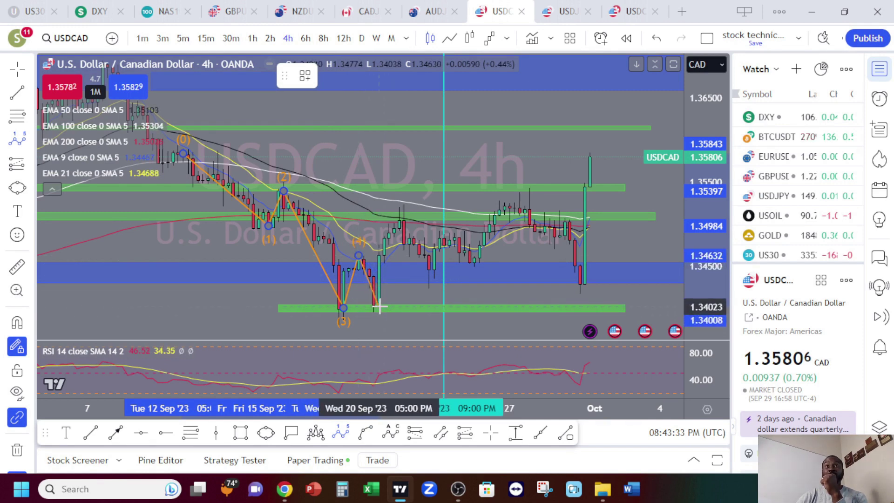
{"action": "left_click", "coordinate": [374, 307]}
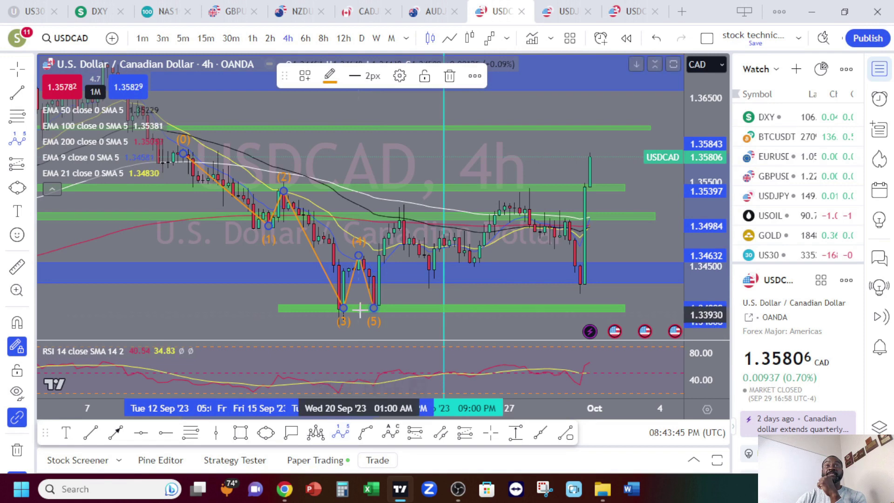
Step: Label the five-wave rise from the September low near 1.340 to the Sep 27 high near 1.3535
{"action": "left_click", "coordinate": [399, 216]}
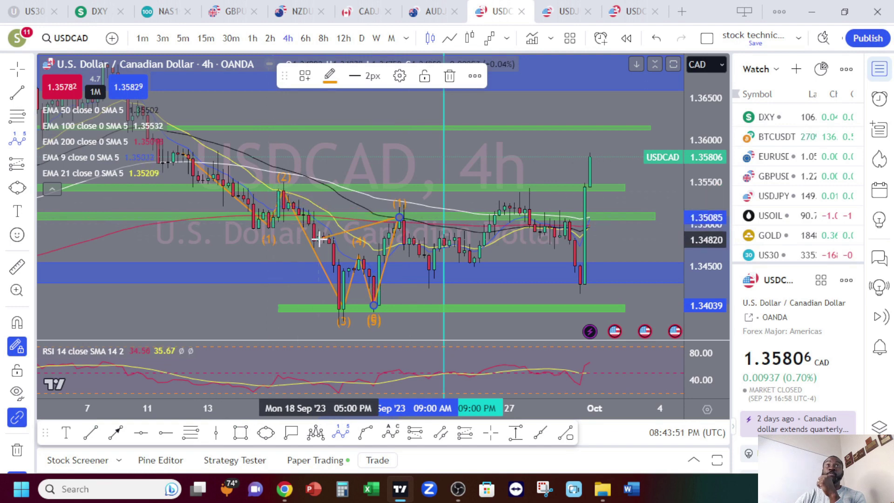
{"action": "left_click", "coordinate": [433, 269]}
{"action": "left_click", "coordinate": [449, 230]}
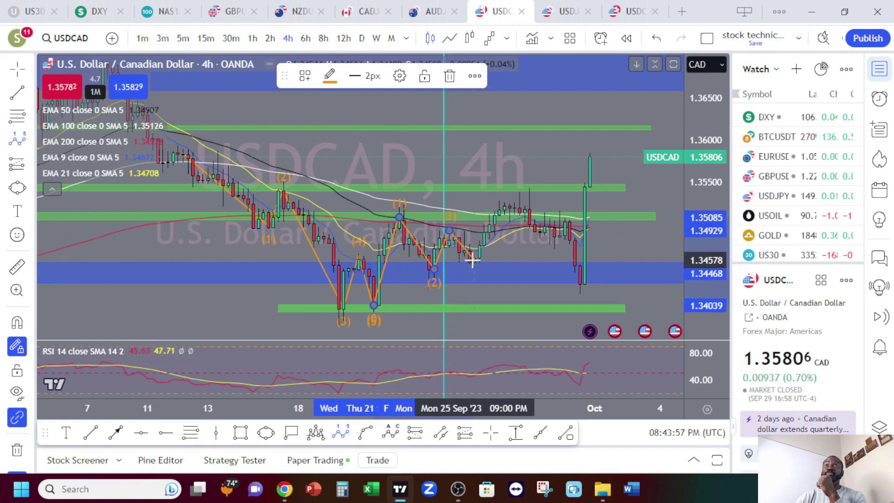
{"action": "left_click", "coordinate": [470, 265]}
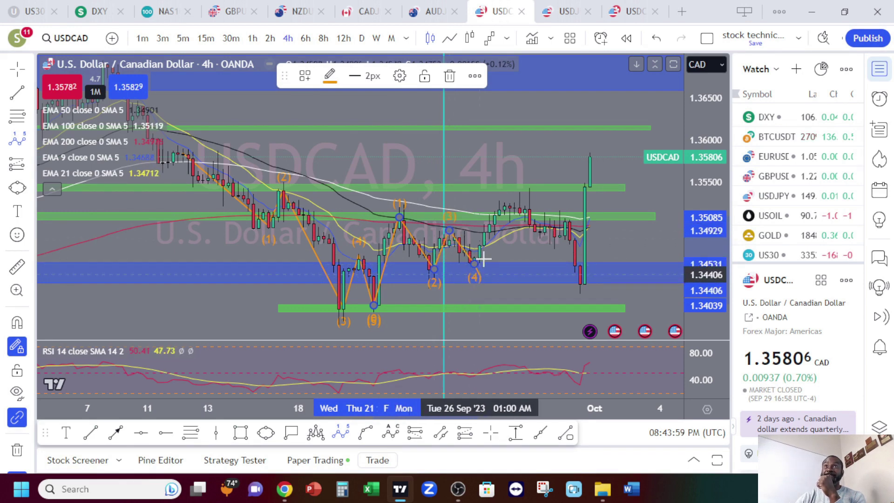
{"action": "left_click", "coordinate": [514, 195]}
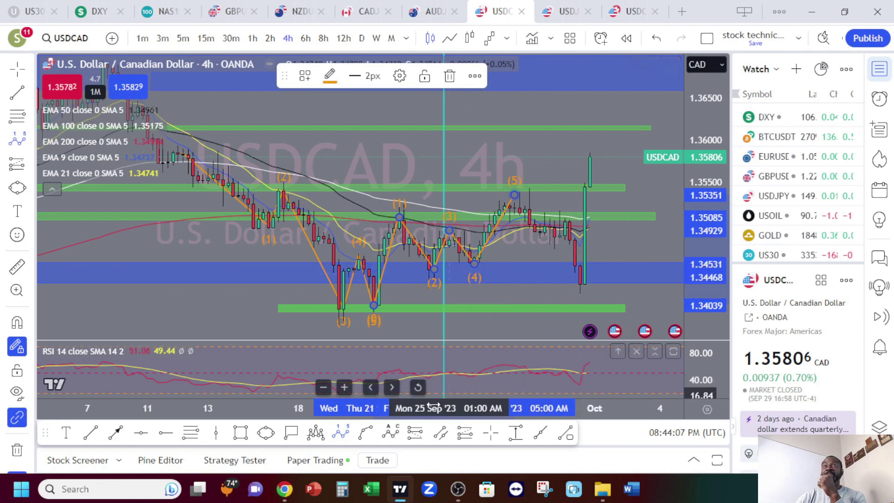
Step: Project waves from the Sep 27 high through the Sep 29 low, 1.3551, 1.3666 and 1.3615
{"action": "left_click", "coordinate": [514, 194]}
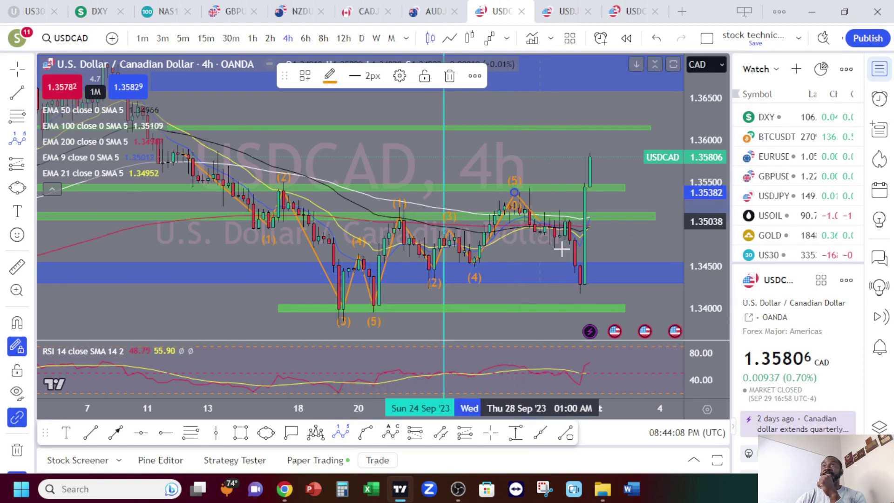
{"action": "left_click", "coordinate": [582, 280]}
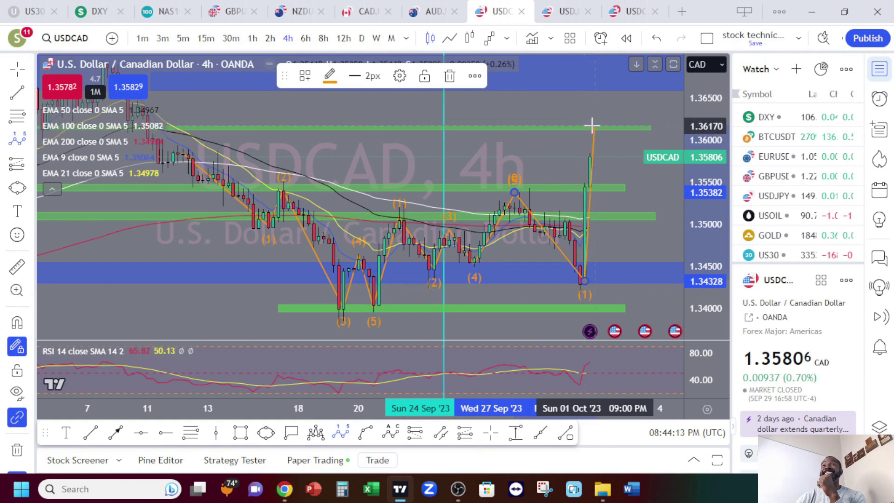
{"action": "left_click", "coordinate": [624, 181]}
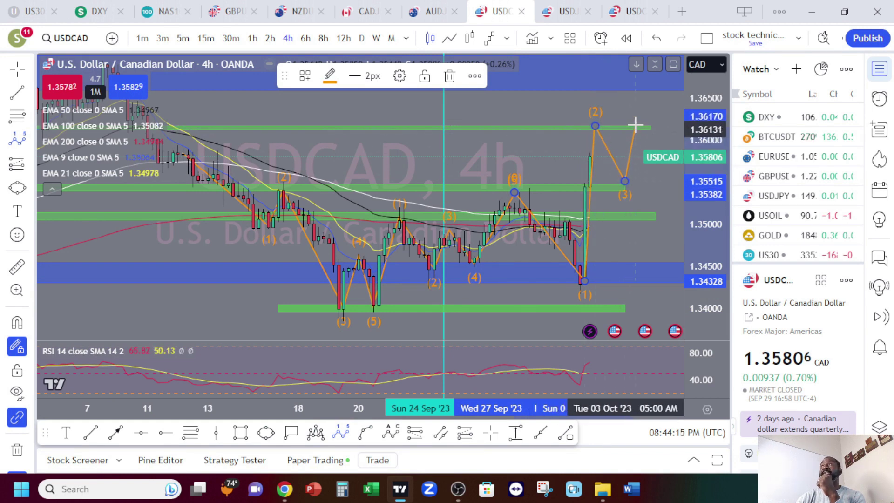
{"action": "left_click", "coordinate": [644, 85]}
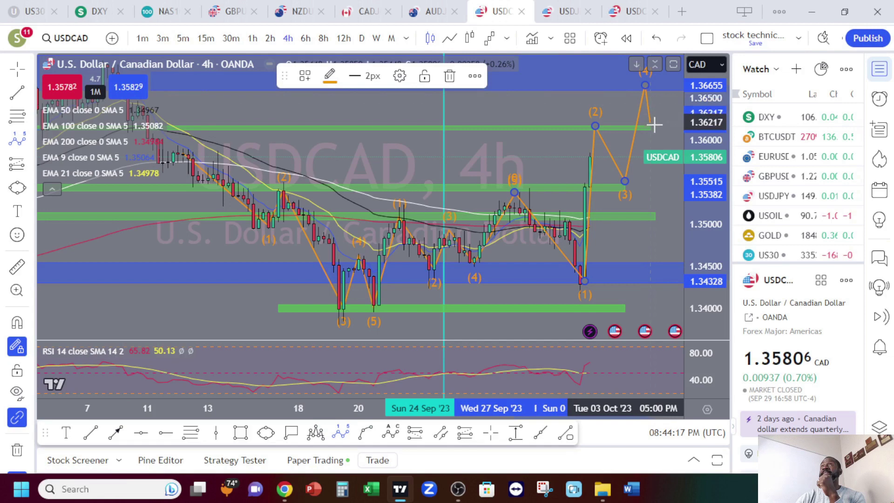
{"action": "left_click", "coordinate": [656, 127]}
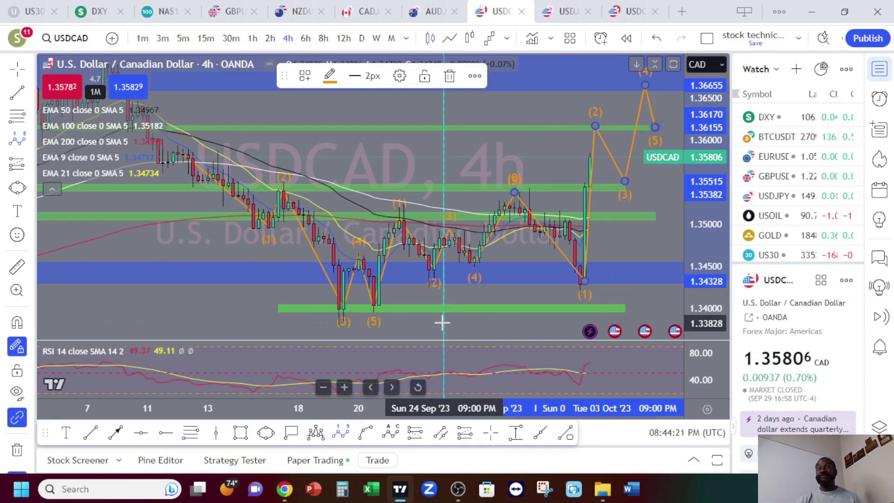
Step: Cancel a stray wave drawing and pan right to show the October projection
{"action": "left_click", "coordinate": [474, 322]}
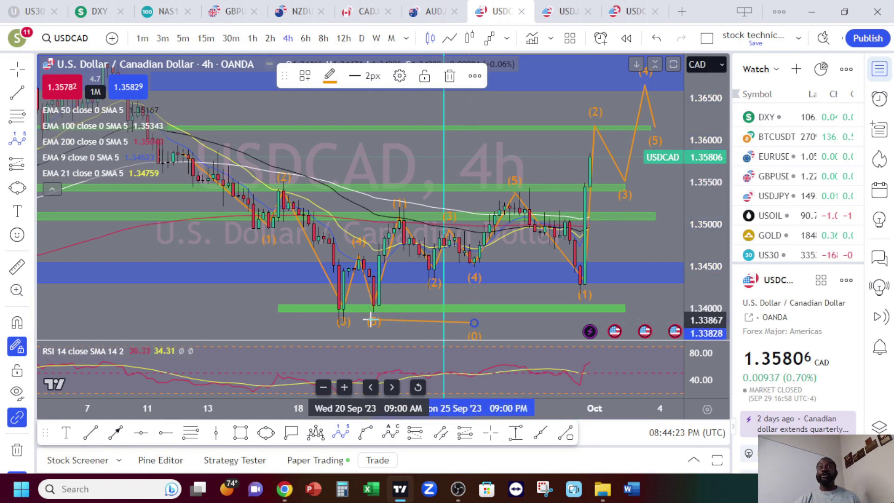
{"action": "key", "text": "Escape"}
{"action": "left_click_drag", "start_coordinate": [463, 326], "coordinate": [335, 321]}
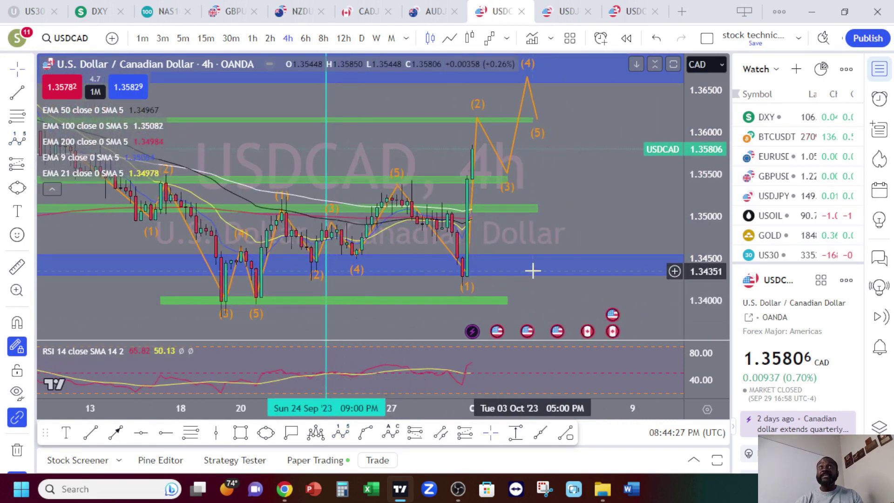
{"action": "scroll", "coordinate": [696, 182], "scroll_direction": "up", "scroll_amount": 1}
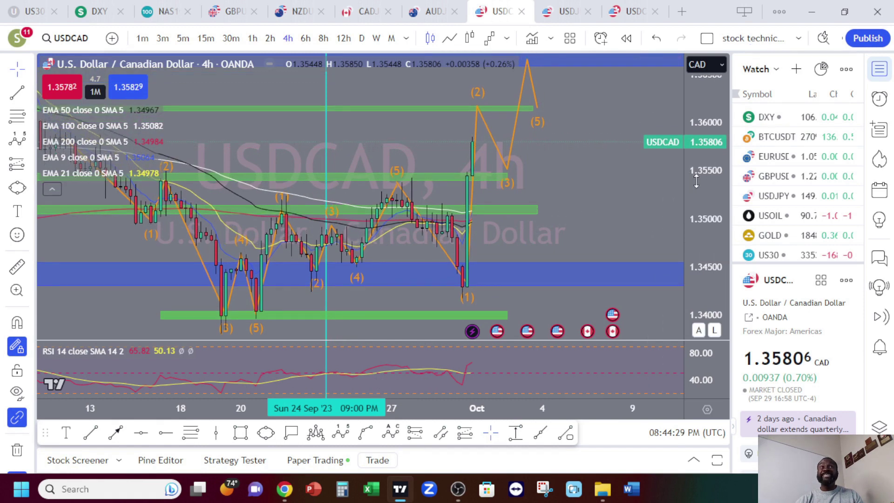
{"action": "scroll", "coordinate": [696, 182], "scroll_direction": "up", "scroll_amount": 1}
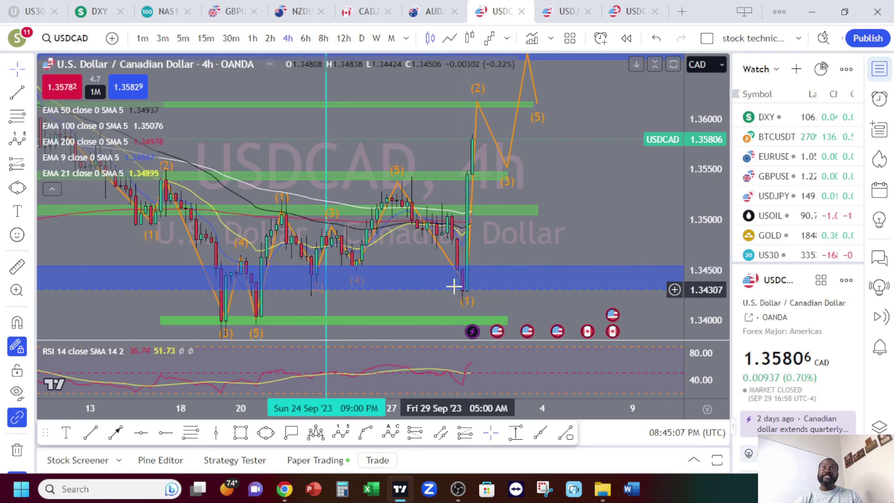
{"action": "left_click", "coordinate": [253, 40]}
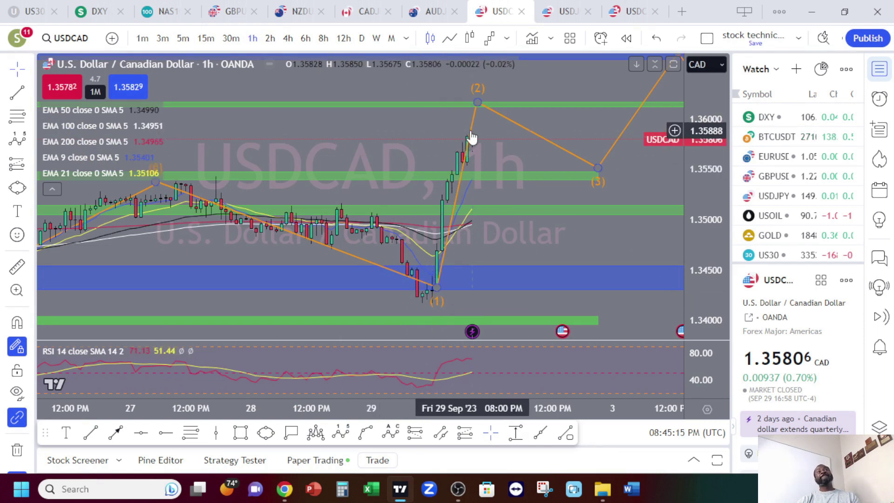
{"action": "left_click_drag", "start_coordinate": [698, 192], "coordinate": [699, 204]}
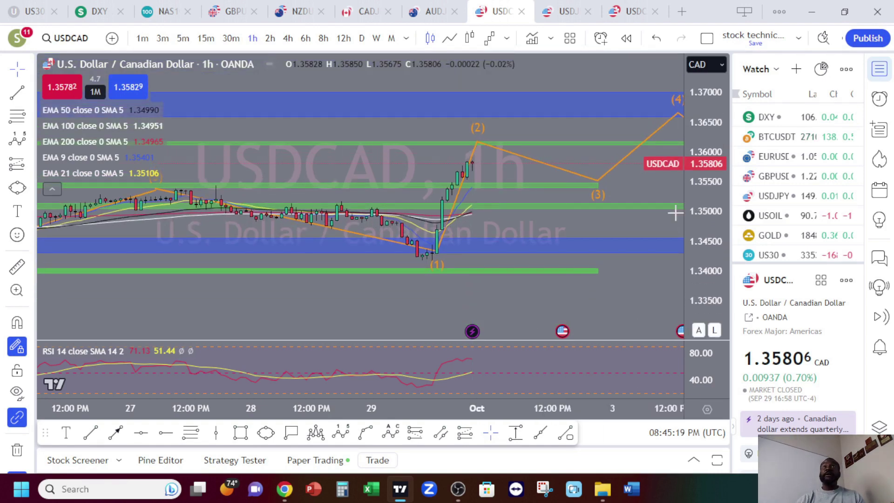
{"action": "mouse_move", "coordinate": [698, 224]}
{"action": "left_mouse_down"}
{"action": "mouse_move", "coordinate": [698, 215]}
{"action": "mouse_move", "coordinate": [698, 224]}
{"action": "left_mouse_up"}
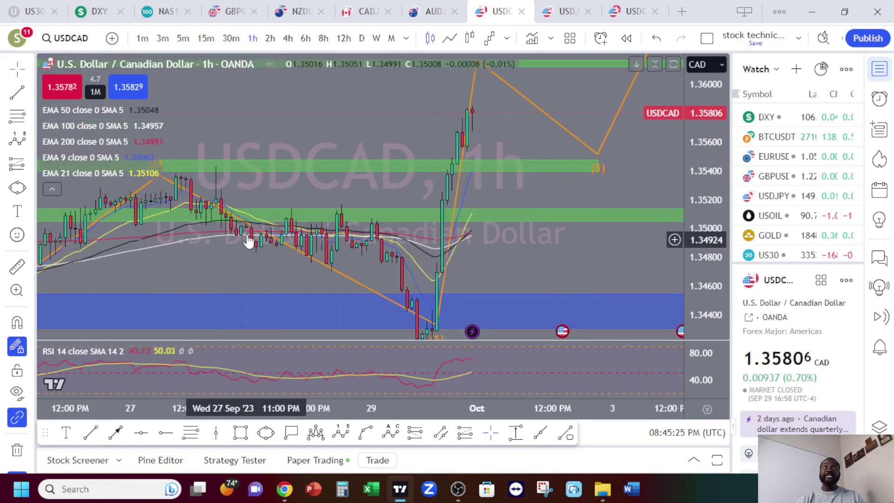
{"action": "left_click", "coordinate": [287, 38]}
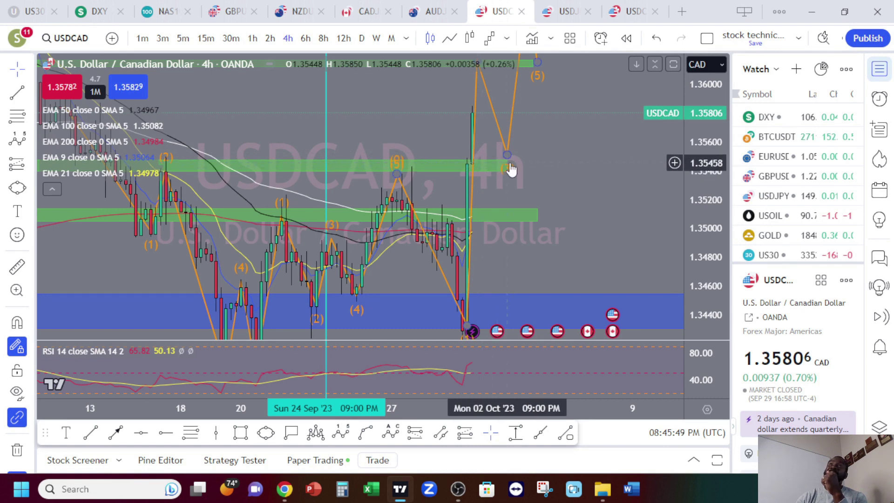
Step: Move projected wave (3) onto the green zone near 1.3544
{"action": "scroll", "coordinate": [508, 171], "scroll_direction": "up", "scroll_amount": 2}
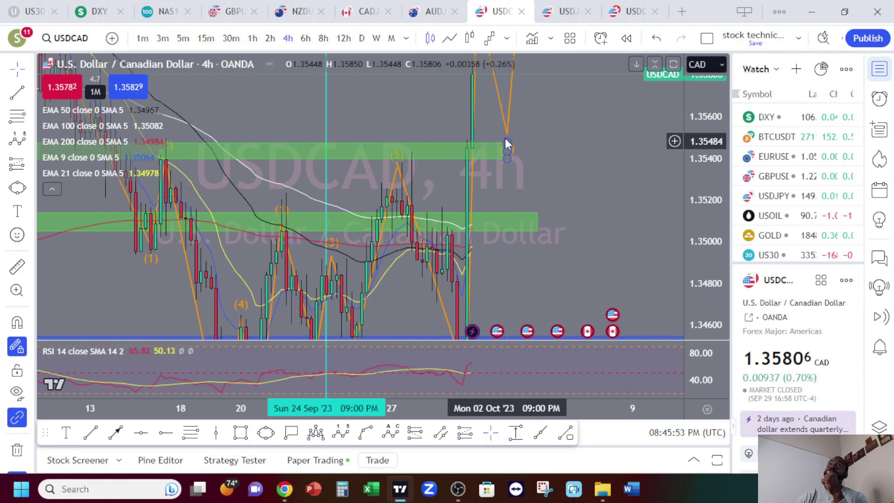
{"action": "mouse_move", "coordinate": [506, 136]}
{"action": "left_mouse_down"}
{"action": "mouse_move", "coordinate": [511, 120]}
{"action": "mouse_move", "coordinate": [534, 152]}
{"action": "mouse_move", "coordinate": [602, 150]}
{"action": "left_mouse_up"}
{"action": "left_click_drag", "start_coordinate": [512, 121], "coordinate": [542, 151]}
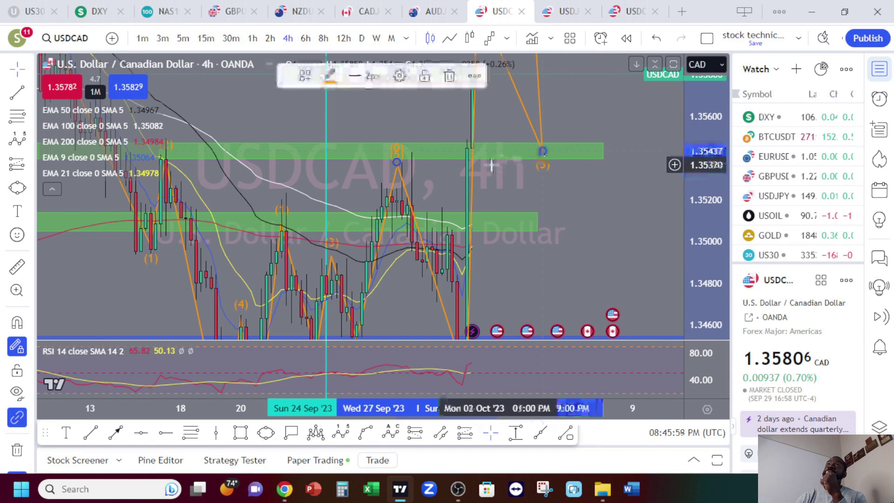
{"action": "left_click_drag", "start_coordinate": [693, 161], "coordinate": [694, 185]}
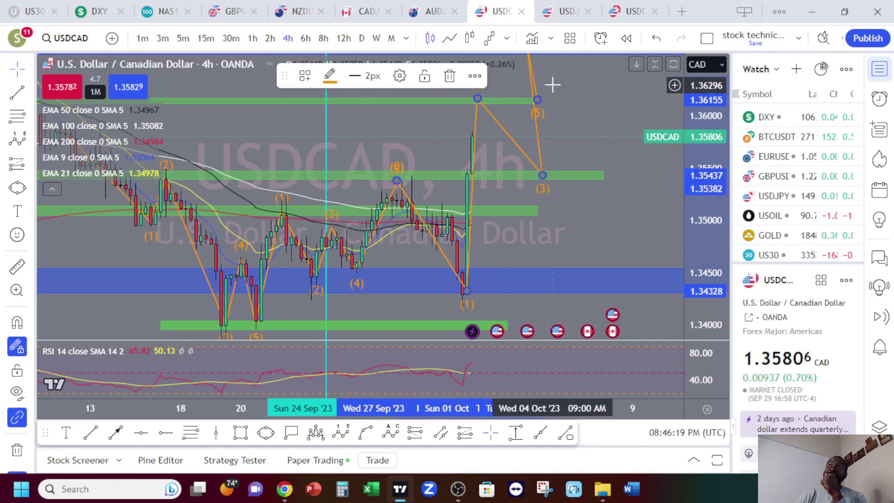
Step: Shift projected waves (4) near 1.3668 and (5) near 1.3613 later into October
{"action": "left_click_drag", "start_coordinate": [691, 170], "coordinate": [691, 205]}
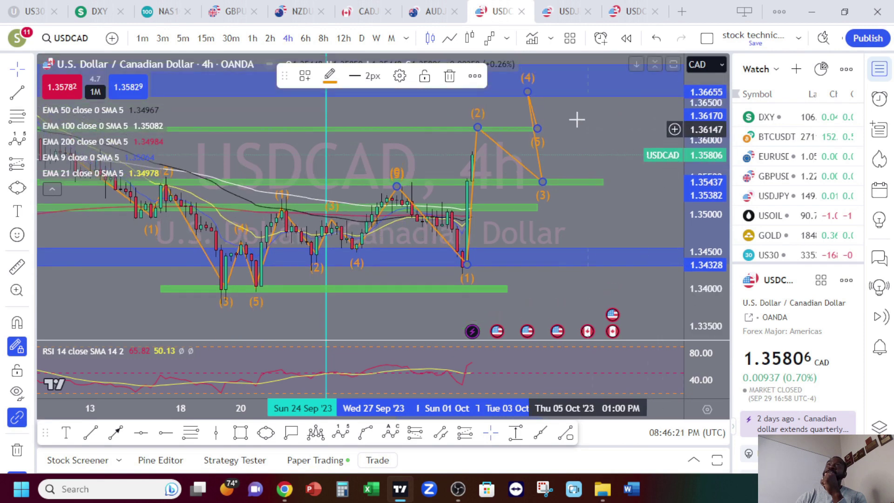
{"action": "left_click_drag", "start_coordinate": [530, 92], "coordinate": [586, 90]}
{"action": "left_click_drag", "start_coordinate": [541, 127], "coordinate": [628, 131]}
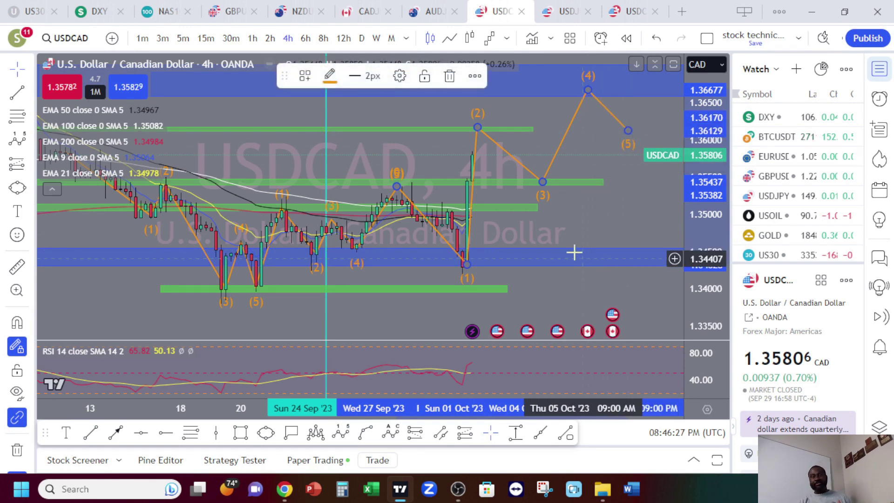